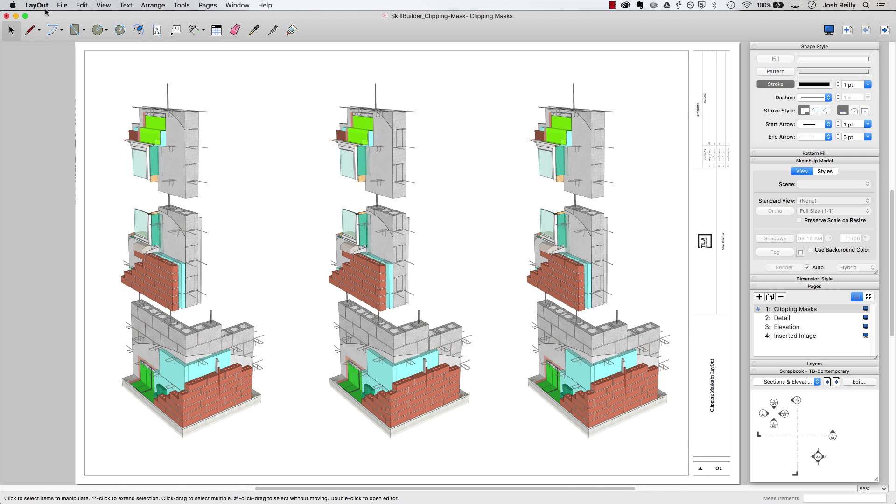
# Draw a circle centred on the top section of the left wall model
pyautogui.click(98, 30)
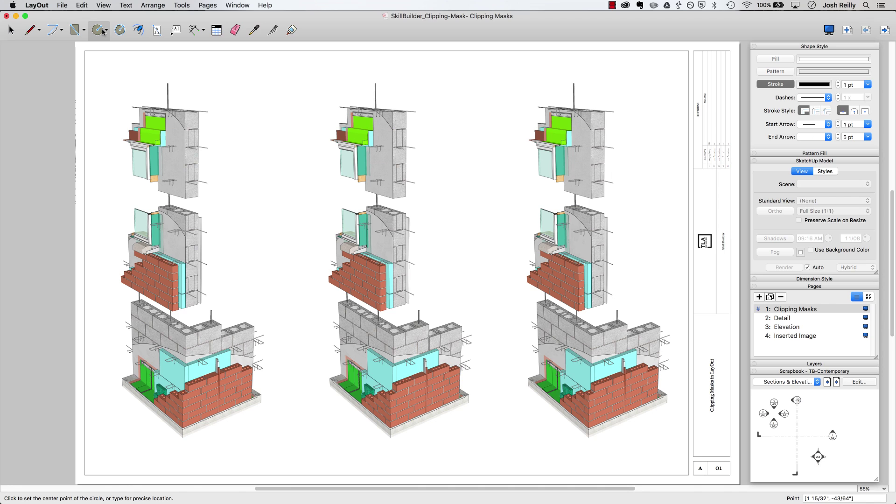
pyautogui.click(172, 151)
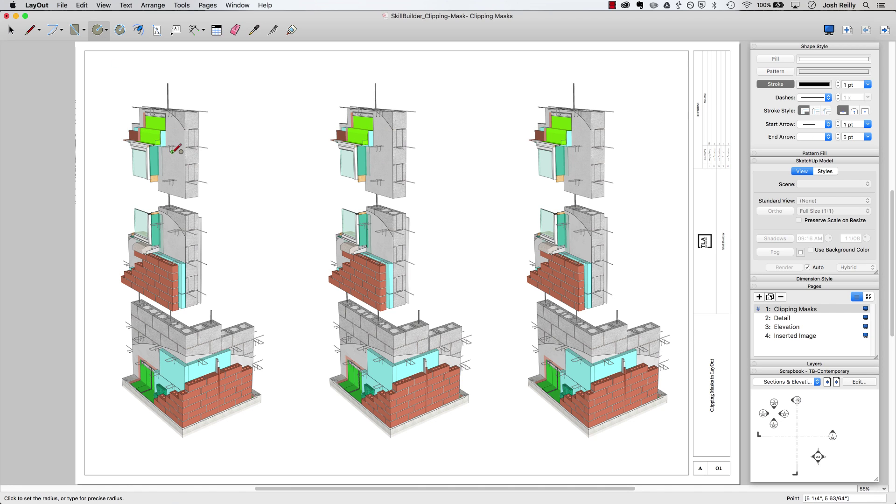
pyautogui.click(219, 228)
pyautogui.press('space')
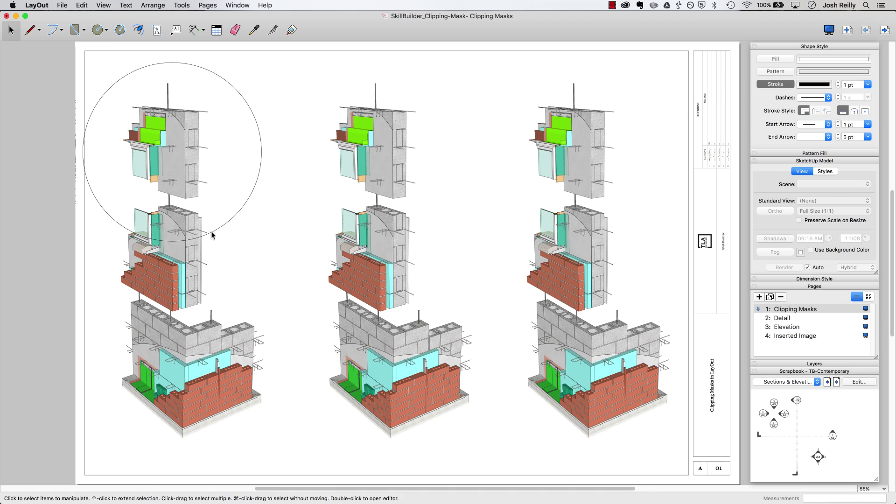
# Select the circle together with the left model viewport and bring up their actions menu
pyautogui.click(170, 266)
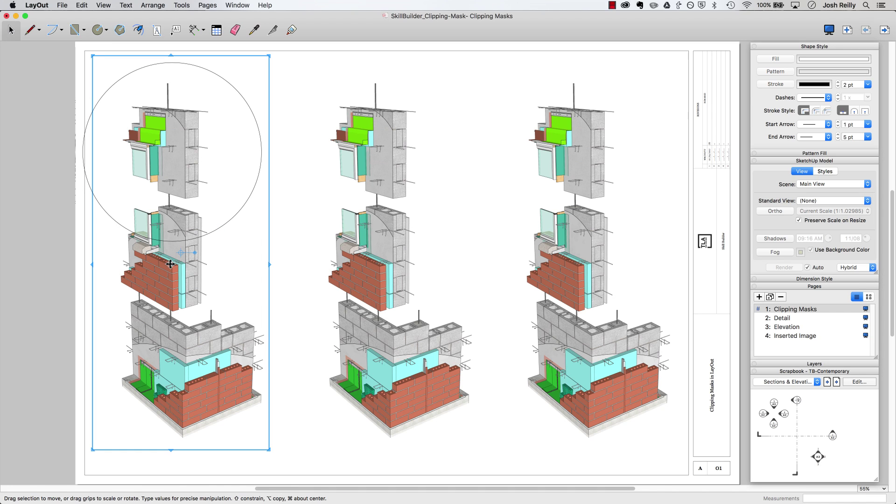
pyautogui.keyDown('shift'); pyautogui.click(222, 231); pyautogui.keyUp('shift')
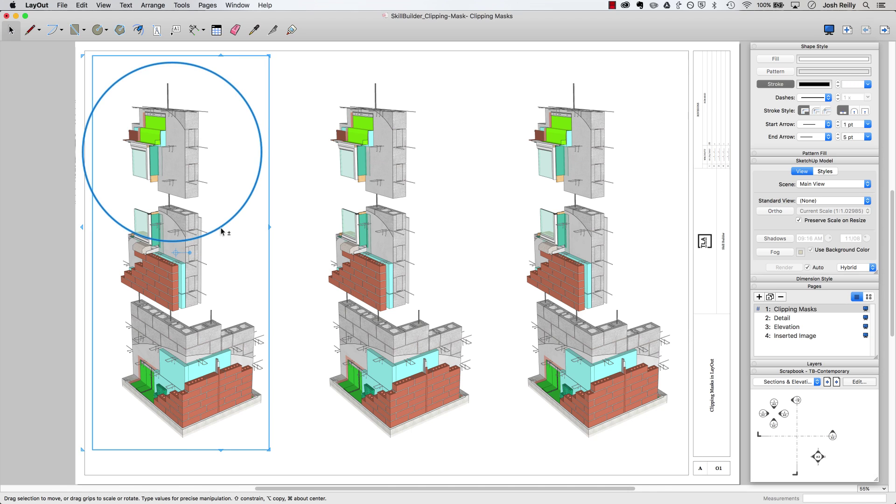
pyautogui.rightClick(247, 200)
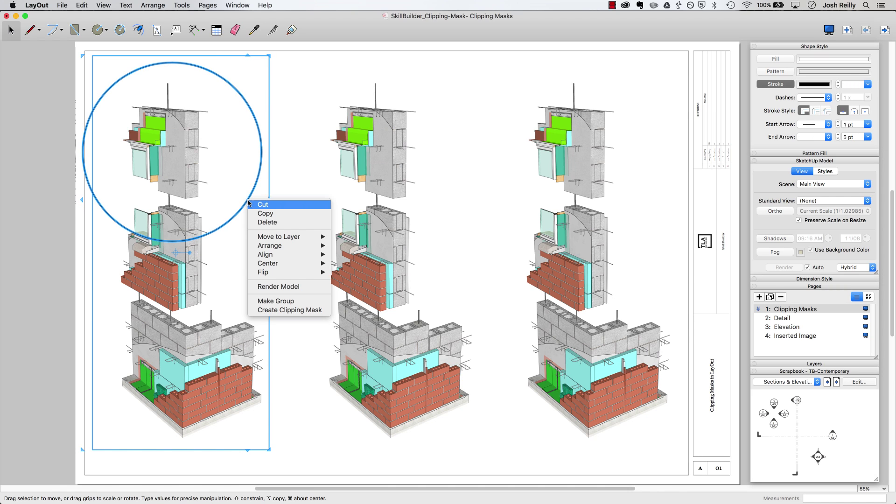
# Clip the left model to the circle, then shrink the circle and nudge it down-right
pyautogui.click(307, 310)
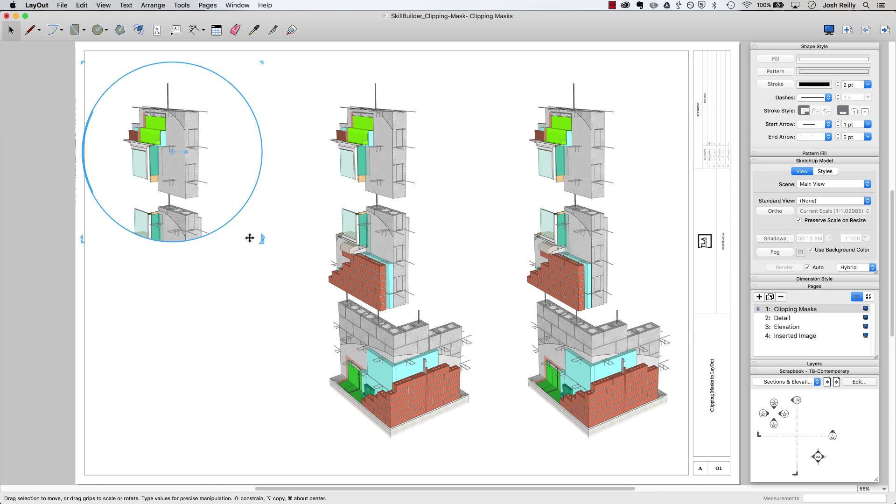
pyautogui.click(151, 275)
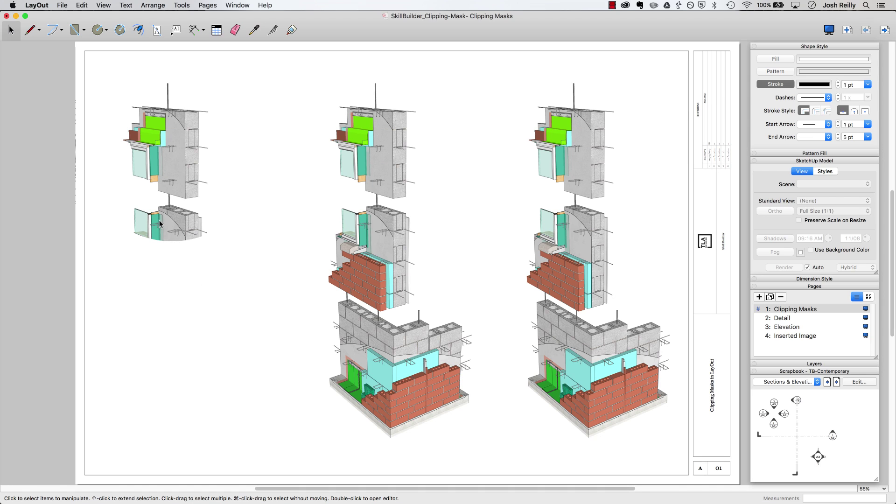
pyautogui.doubleClick(177, 164)
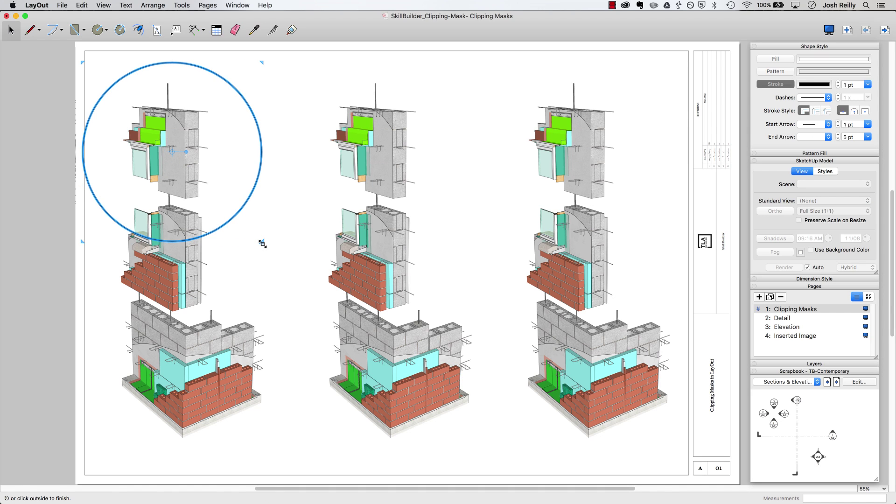
pyautogui.moveTo(263, 244); pyautogui.dragTo(238, 218)
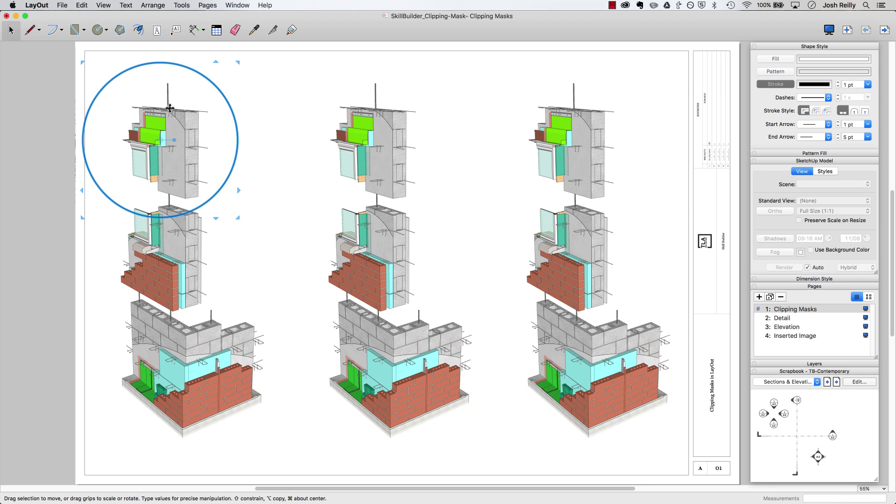
pyautogui.moveTo(129, 70); pyautogui.dragTo(142, 79)
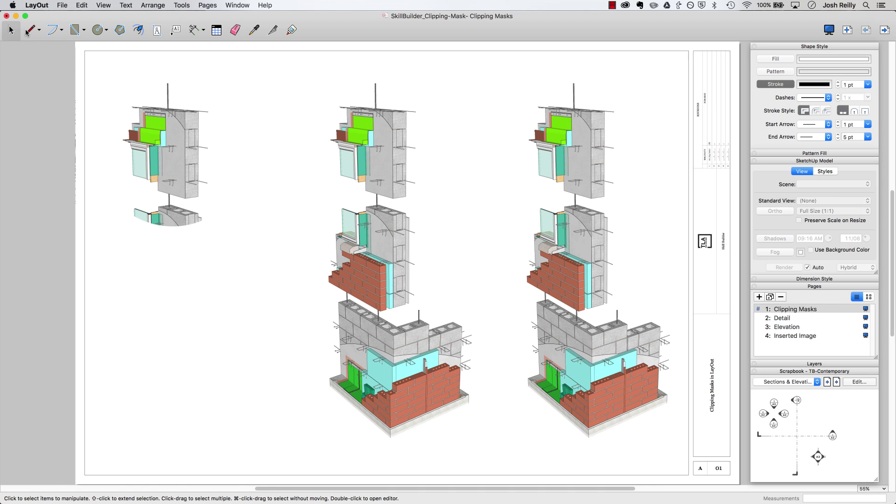
# Draw a closed five-corner polygon around the middle model's brick section
pyautogui.click(27, 31)
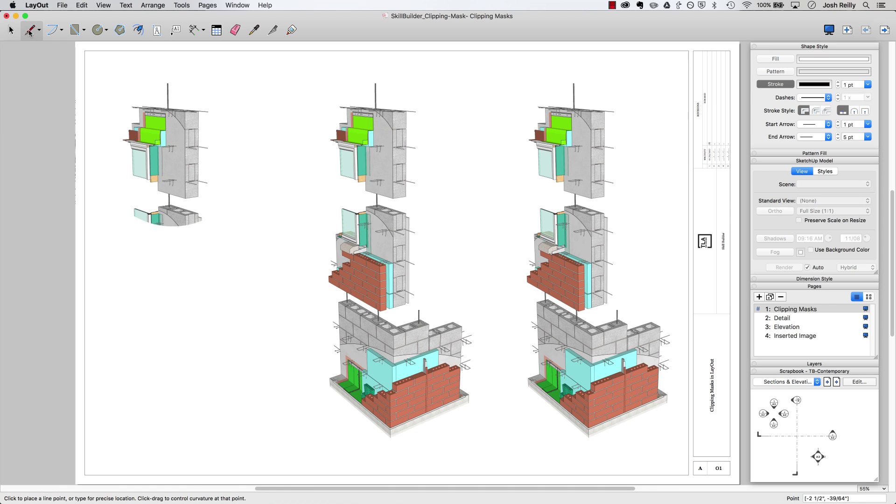
pyautogui.click(305, 275)
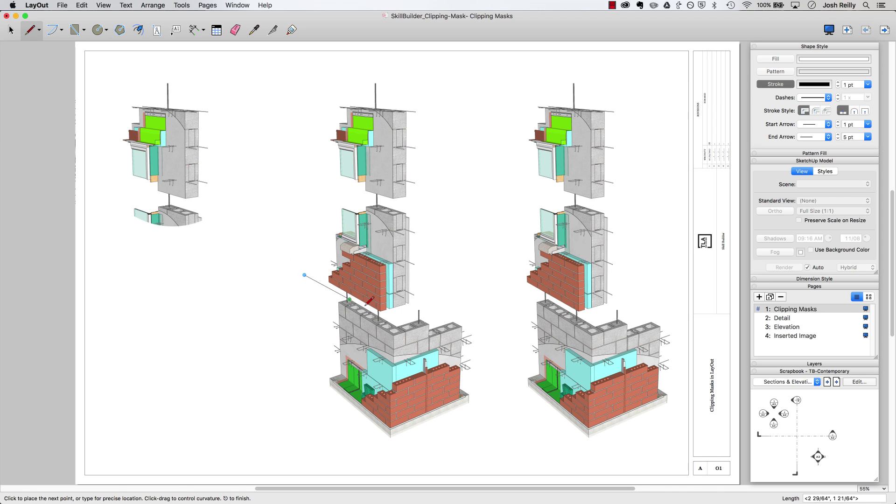
pyautogui.click(394, 321)
pyautogui.click(435, 288)
pyautogui.click(435, 211)
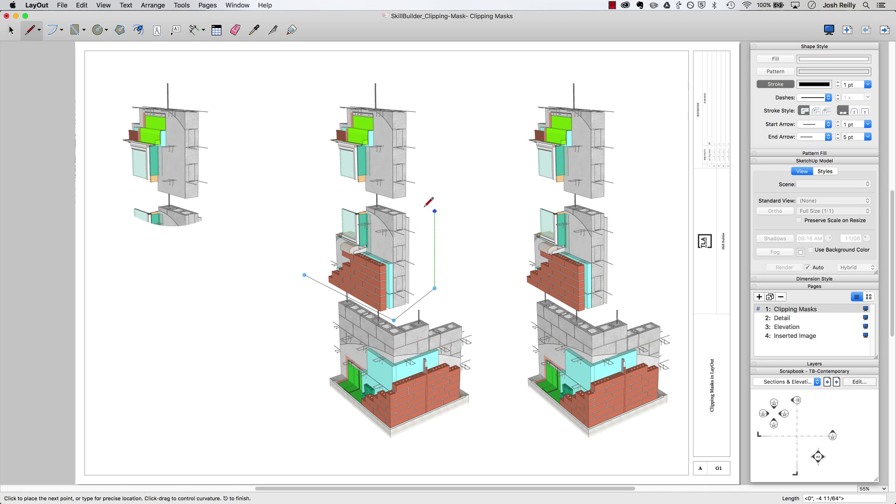
pyautogui.click(328, 190)
pyautogui.click(304, 275)
pyautogui.press('space')
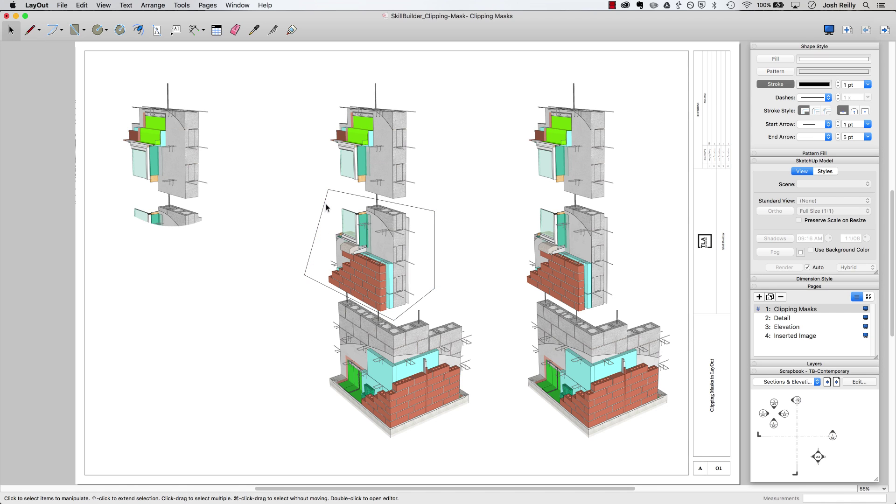
# Clip the middle model viewport to the polygon with Create Clipping Mask
pyautogui.click(324, 208)
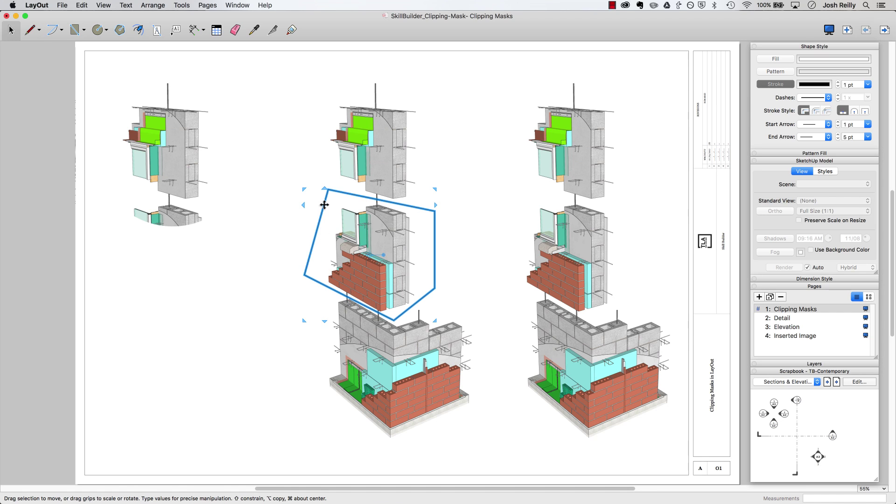
pyautogui.keyDown('shift'); pyautogui.click(375, 159); pyautogui.keyUp('shift')
pyautogui.rightClick(377, 136)
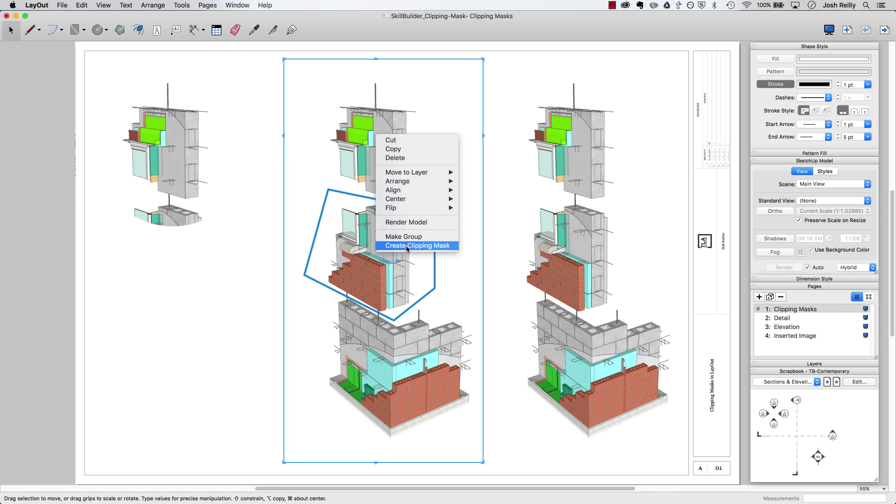
pyautogui.click(435, 246)
pyautogui.click(392, 108)
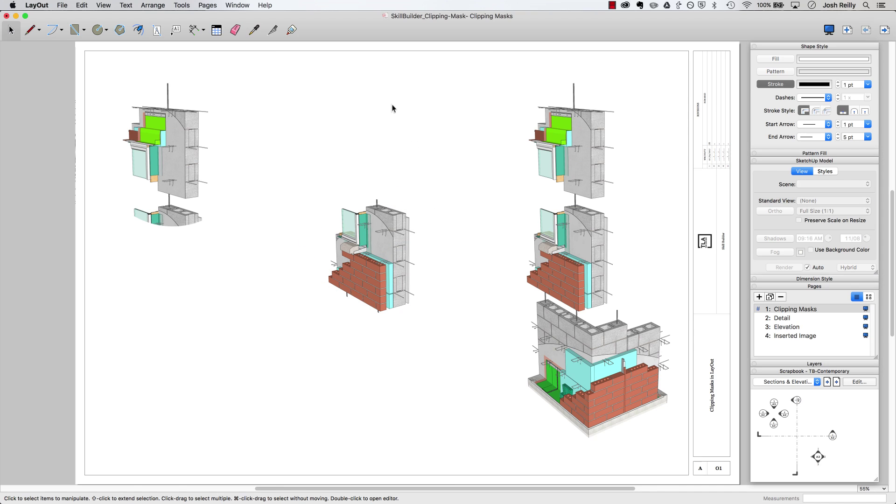
# Draw a freehand blob around the right wall model's bottom corner
pyautogui.click(40, 30)
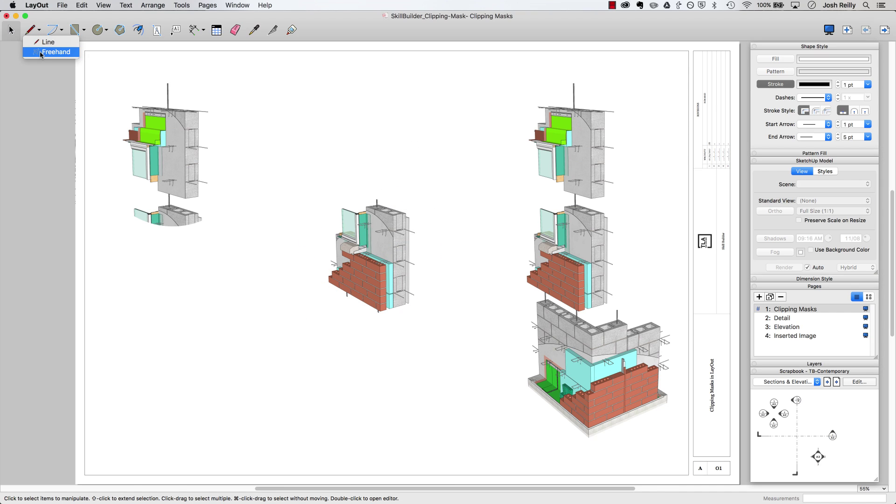
pyautogui.click(41, 52)
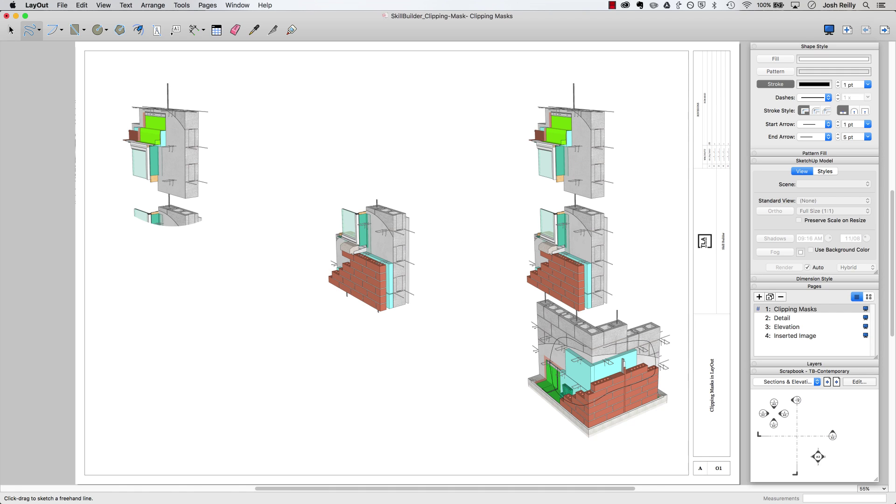
pyautogui.press('space')
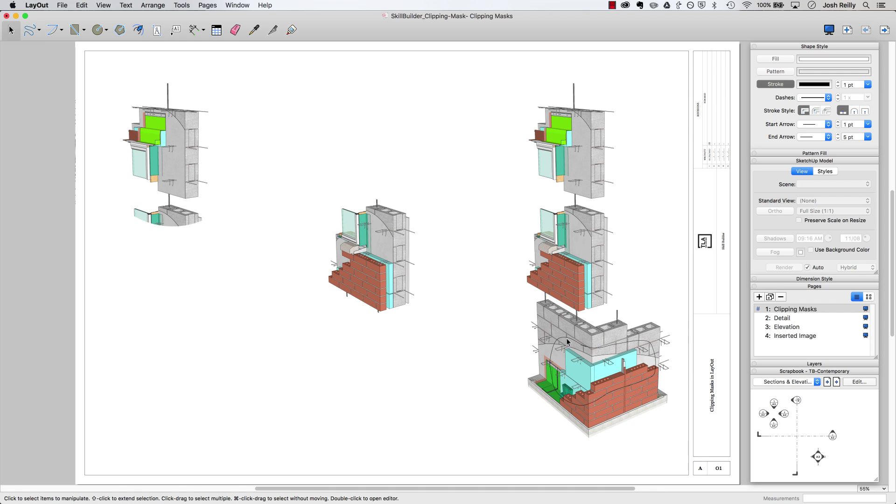
# Clip the right model to the blob, move the circle view upper right, raise the blob view
pyautogui.click(577, 342)
pyautogui.keyDown('shift'); pyautogui.click(574, 292); pyautogui.keyUp('shift')
pyautogui.rightClick(552, 267)
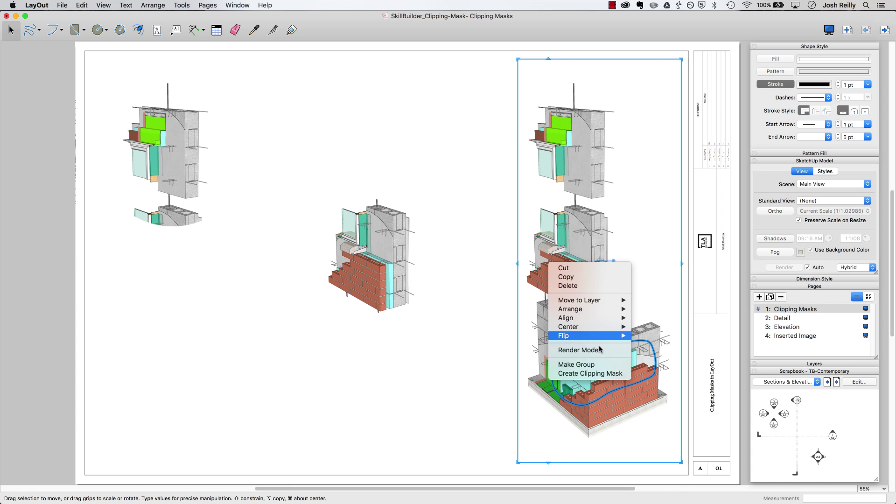
pyautogui.click(590, 373)
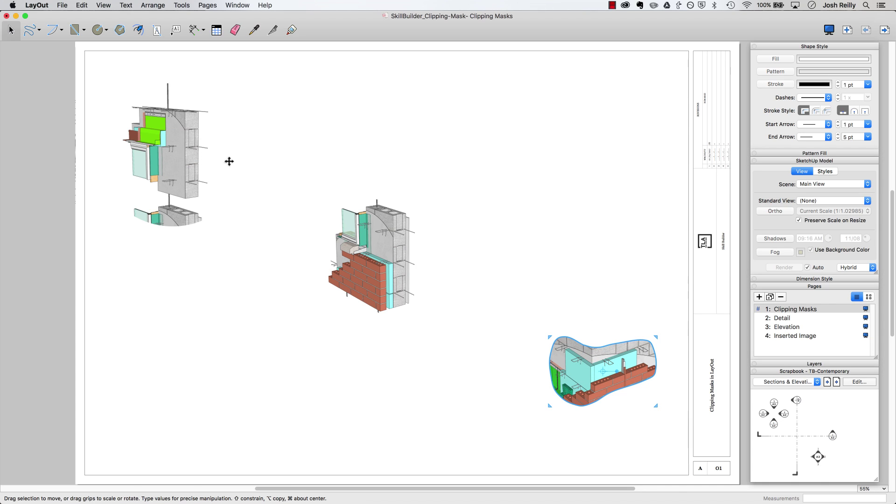
pyautogui.moveTo(168, 167); pyautogui.dragTo(500, 154)
pyautogui.moveTo(582, 369); pyautogui.dragTo(583, 260)
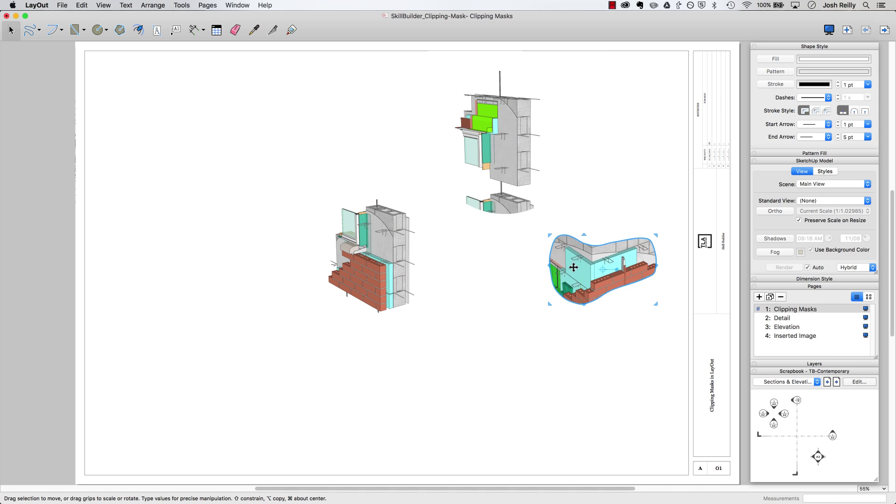
# Turn on a solid stroke outline for the circle-clipped model
pyautogui.click(520, 142)
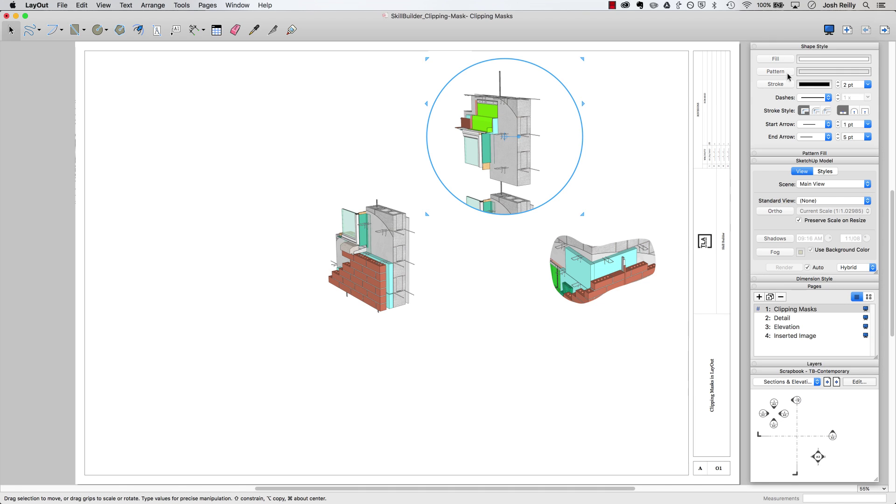
pyautogui.click(776, 85)
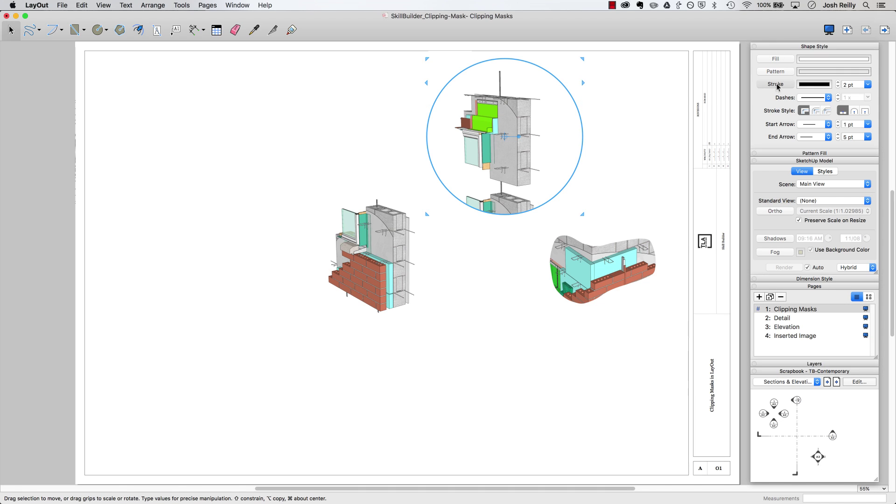
pyautogui.click(602, 265)
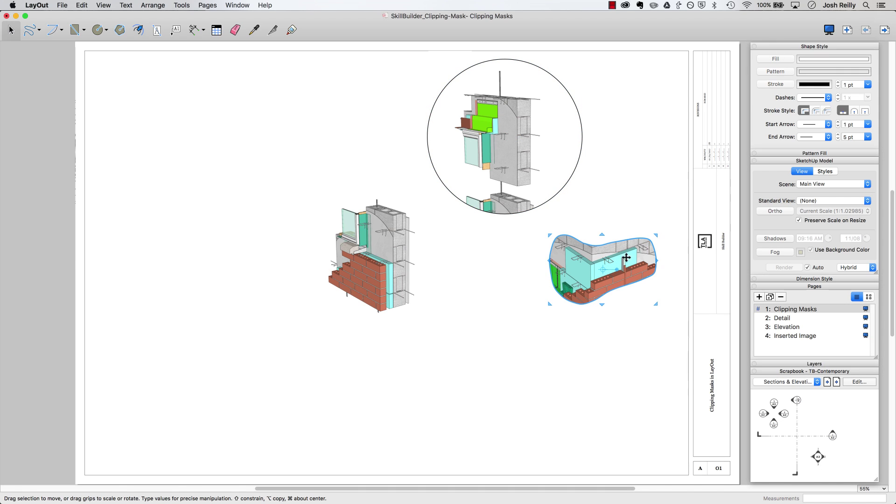
pyautogui.click(813, 98)
pyautogui.click(808, 104)
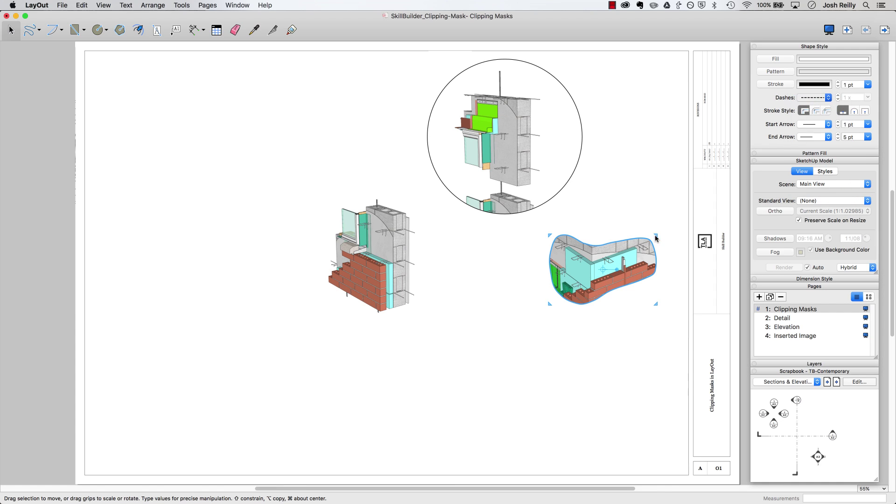
# Give the blob-clipped model a 1 pt stroke outline as well
pyautogui.click(484, 387)
pyautogui.click(592, 273)
pyautogui.click(773, 85)
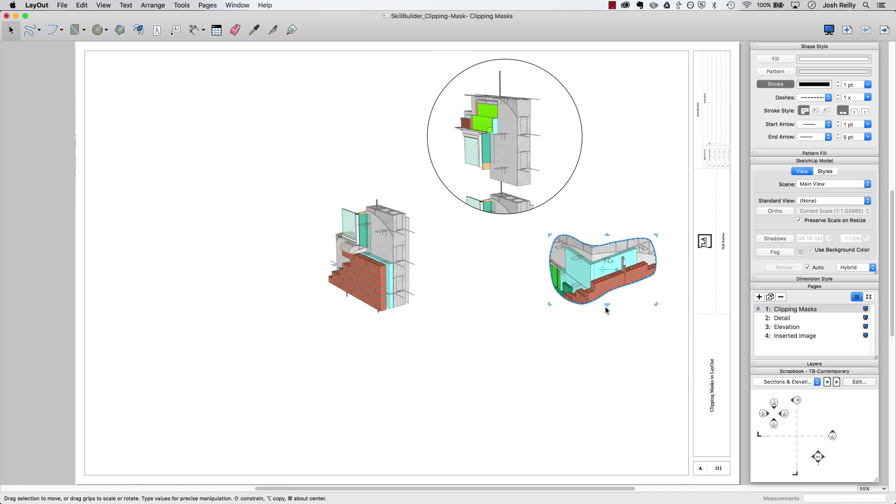
pyautogui.click(460, 303)
pyautogui.click(364, 250)
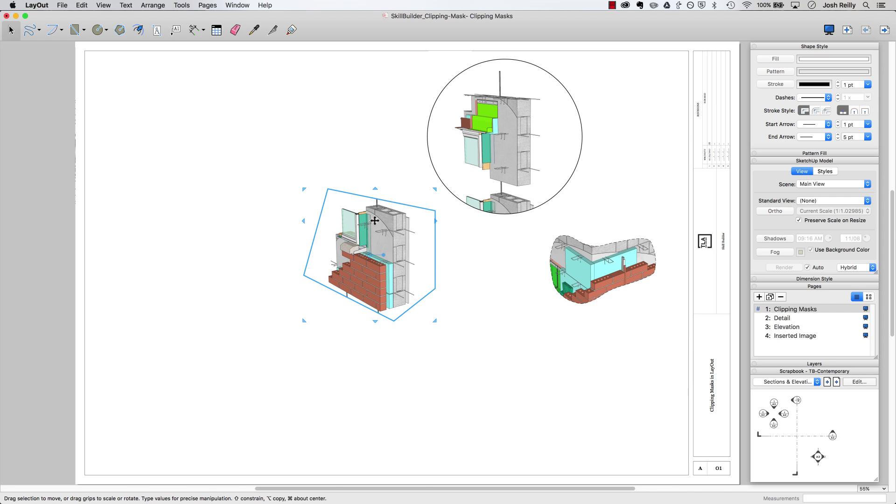
pyautogui.click(508, 372)
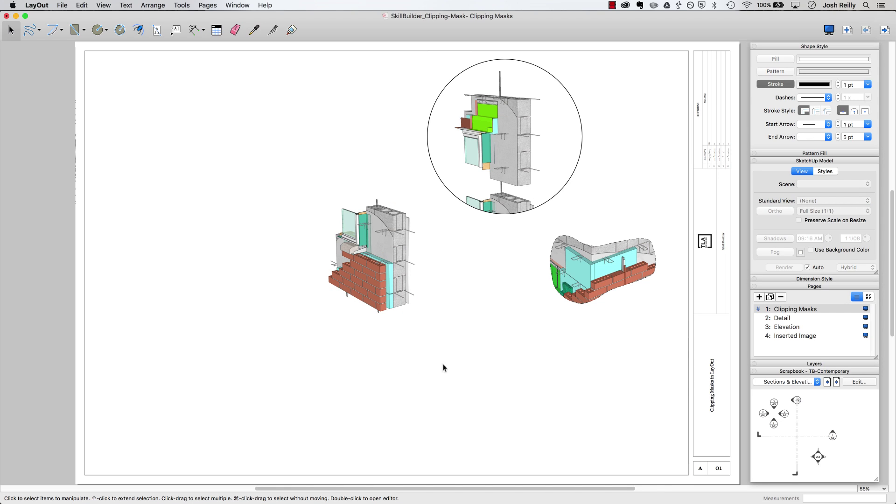
# On page 2 Detail, enter the circular zoomed detail group to show its full unclipped model
pyautogui.click(785, 319)
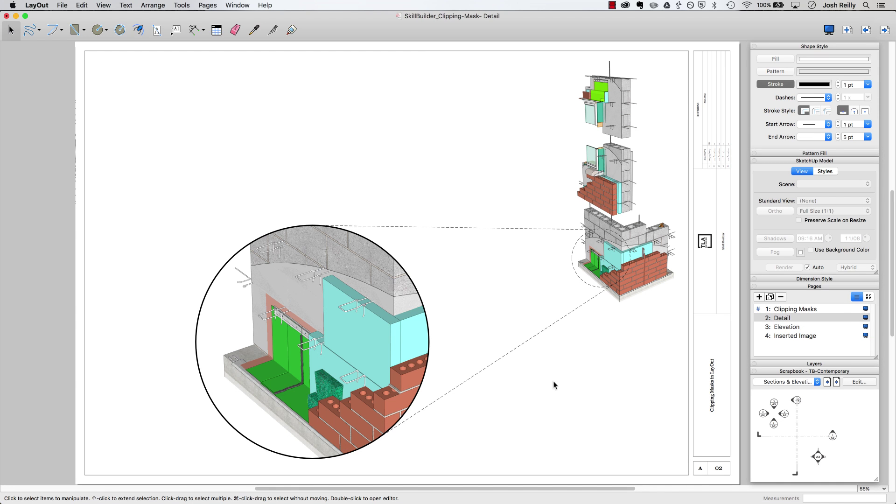
pyautogui.click(653, 250)
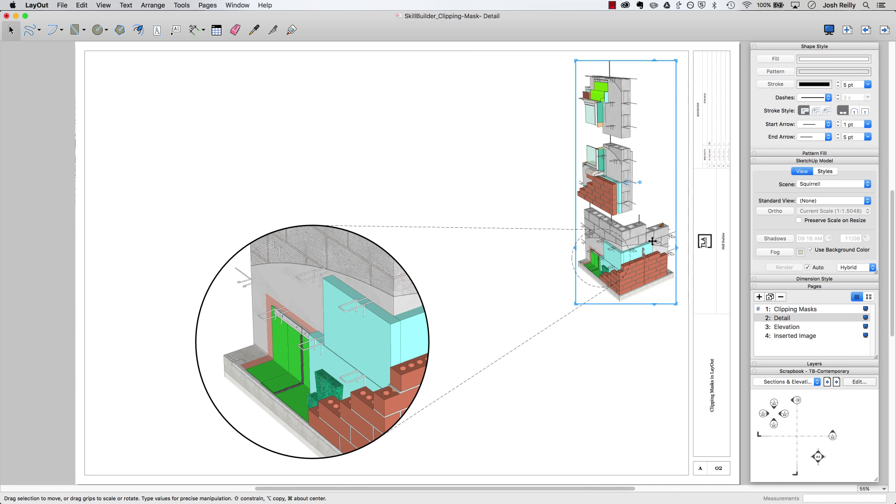
pyautogui.click(310, 313)
pyautogui.doubleClick(295, 302)
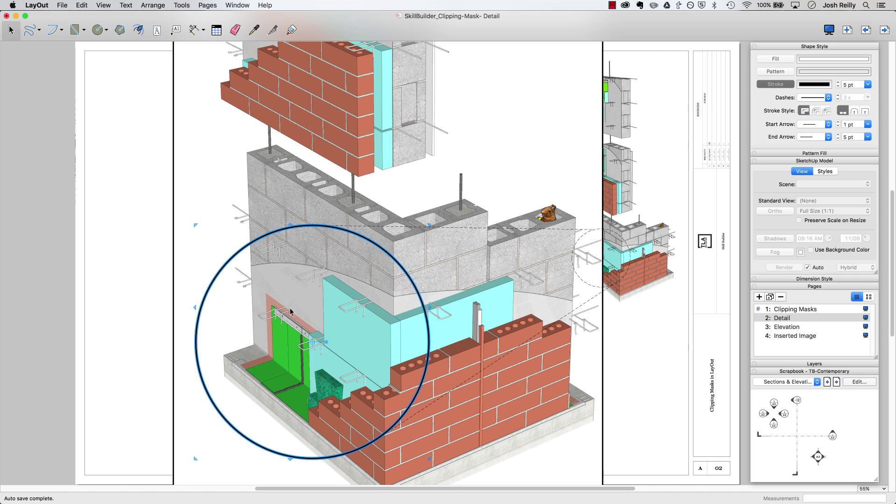
# Draw a curved leader line from the green panel out to the left margin
pyautogui.click(137, 178)
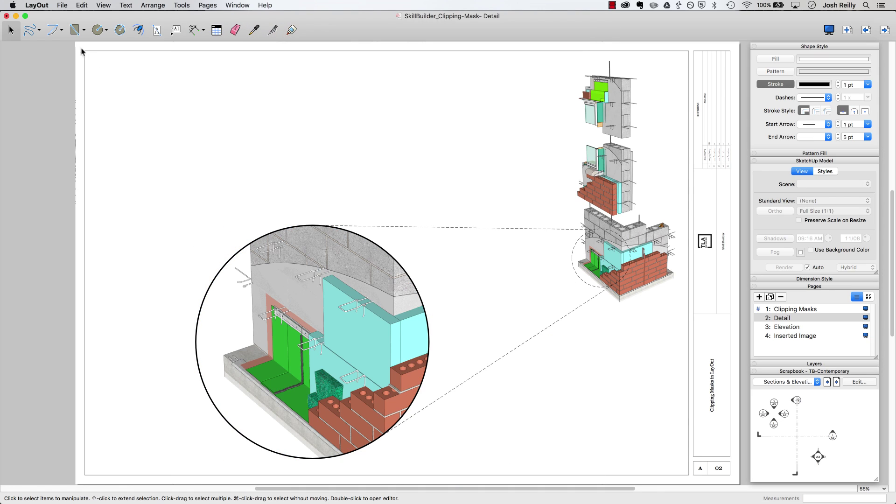
pyautogui.click(38, 32)
pyautogui.click(47, 38)
pyautogui.click(281, 351)
pyautogui.moveTo(224, 318); pyautogui.dragTo(225, 291)
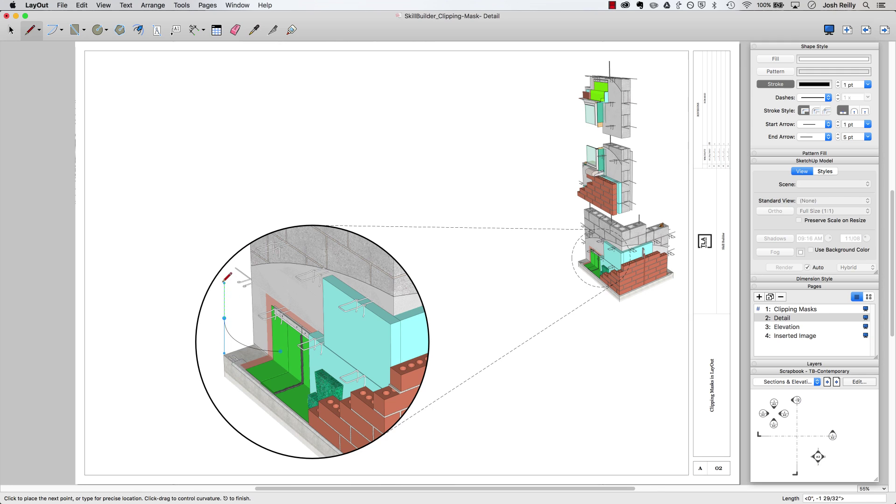
pyautogui.doubleClick(177, 284)
pyautogui.press('space')
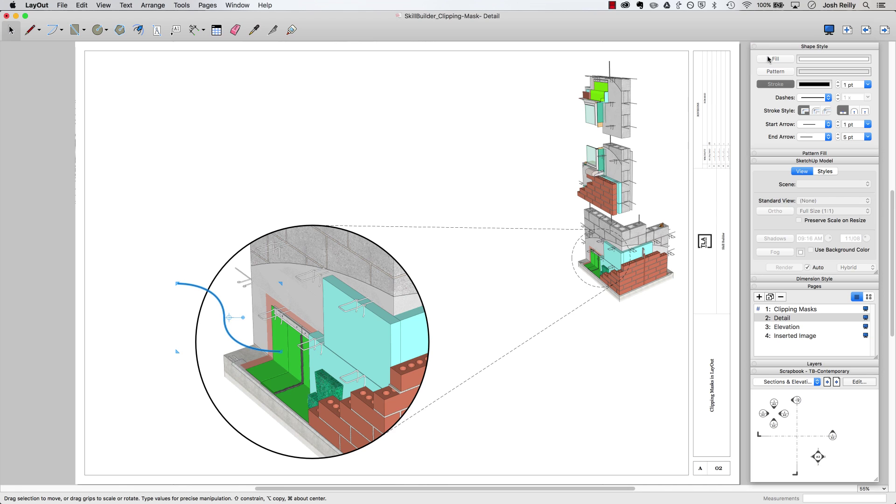
# Give the leader's start a filled arrowhead sized 5 pt
pyautogui.click(826, 125)
pyautogui.click(810, 156)
pyautogui.click(868, 125)
pyautogui.click(852, 185)
pyautogui.click(641, 371)
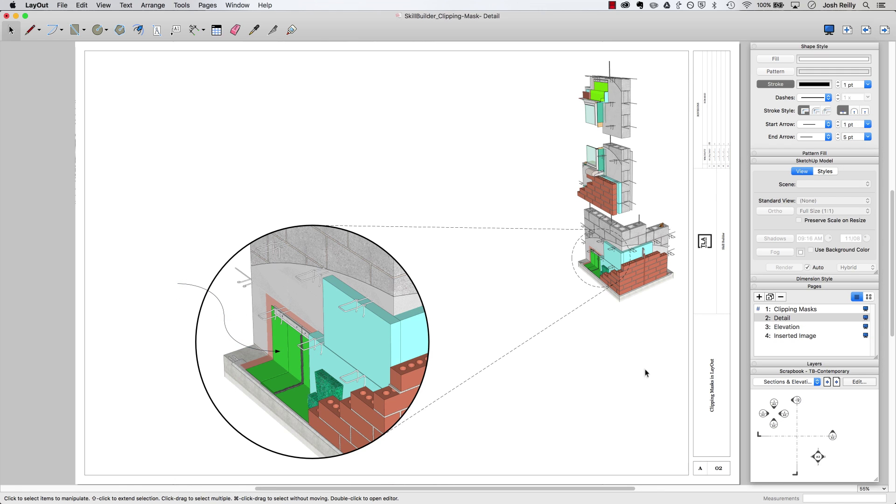
# On the Elevation page, trace line points along the house's stepped foundation
pyautogui.click(795, 328)
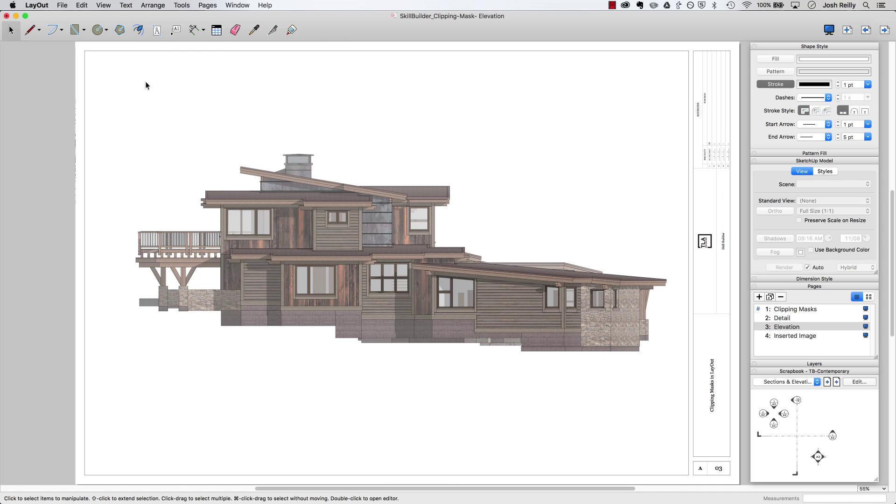
pyautogui.click(31, 30)
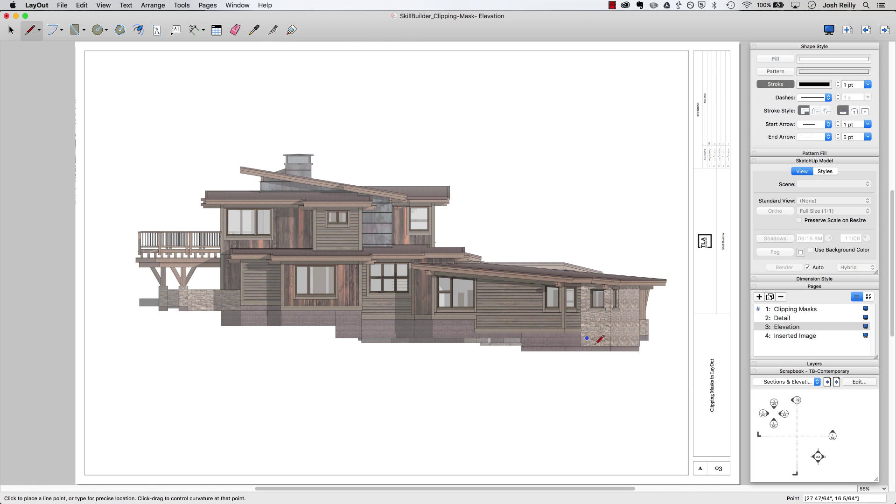
pyautogui.scroll(5, 662, 333)
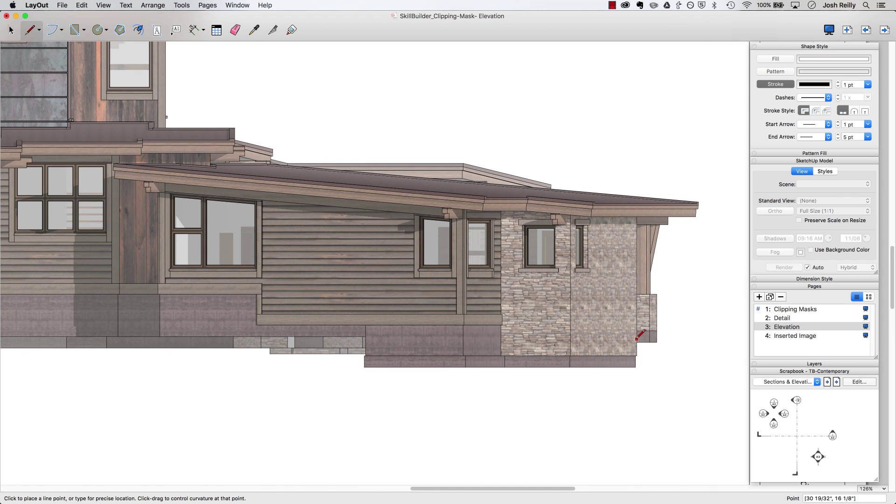
pyautogui.click(657, 331)
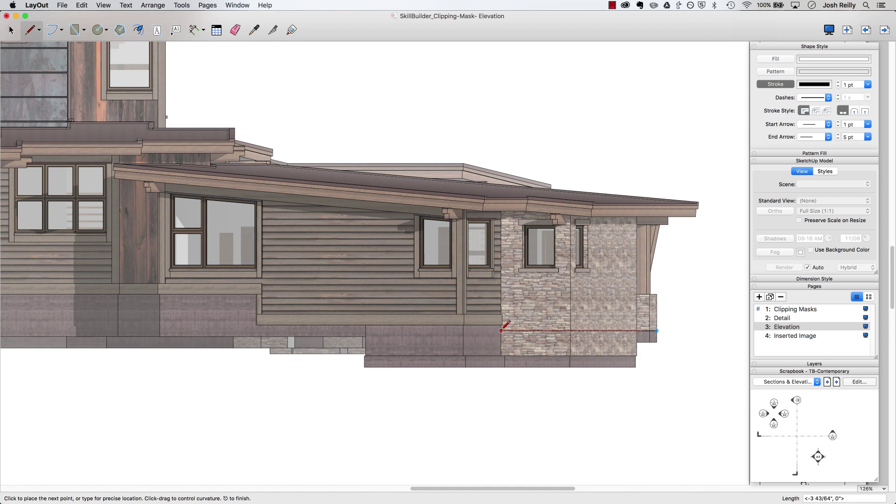
pyautogui.scroll(3, 464, 329)
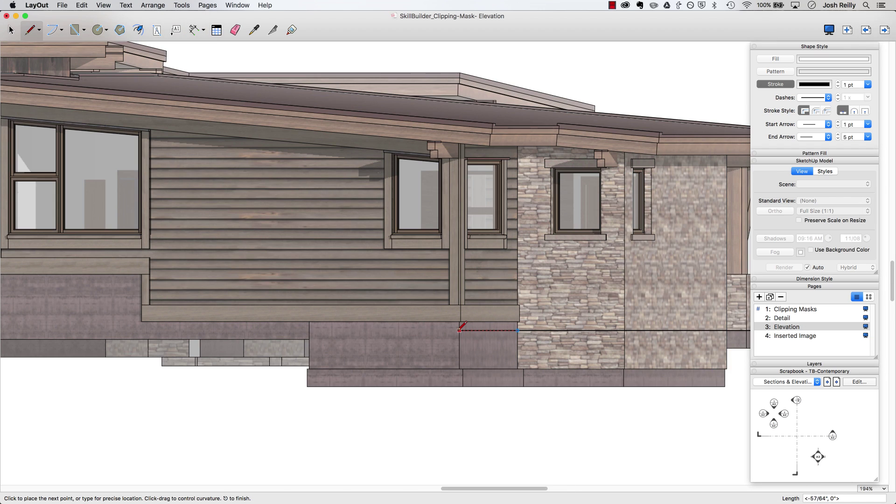
pyautogui.scroll(2, 465, 330)
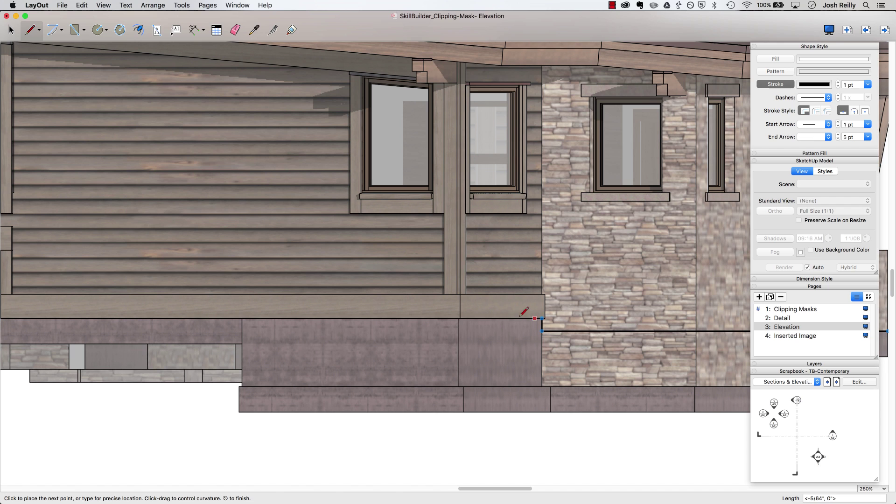
pyautogui.moveTo(200, 314)
pyautogui.mouseDown(button='middle')
pyautogui.moveTo(733, 314)
pyautogui.moveTo(661, 311)
pyautogui.mouseUp(button='middle')
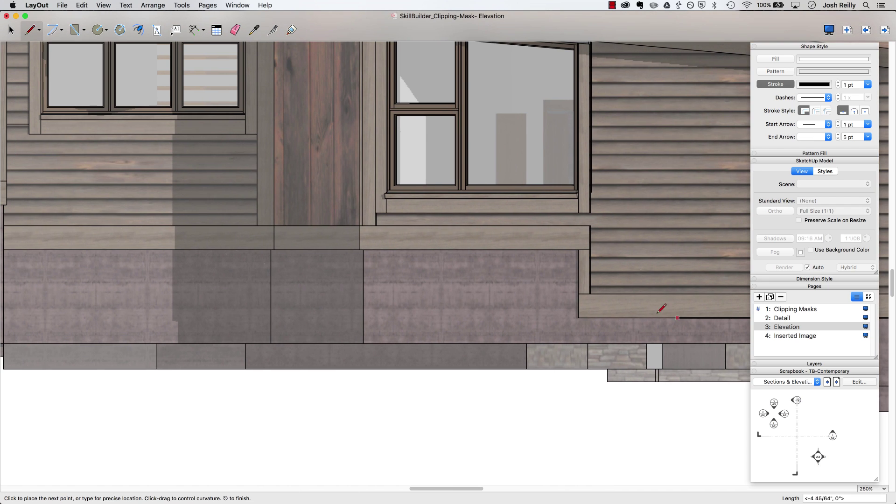
pyautogui.click(579, 318)
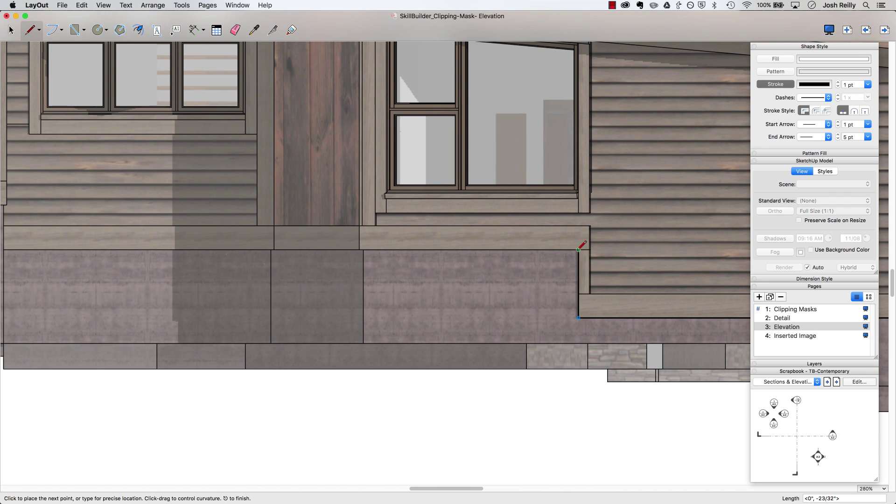
pyautogui.click(579, 249)
pyautogui.moveTo(226, 267); pyautogui.dragTo(680, 300, button='middle')
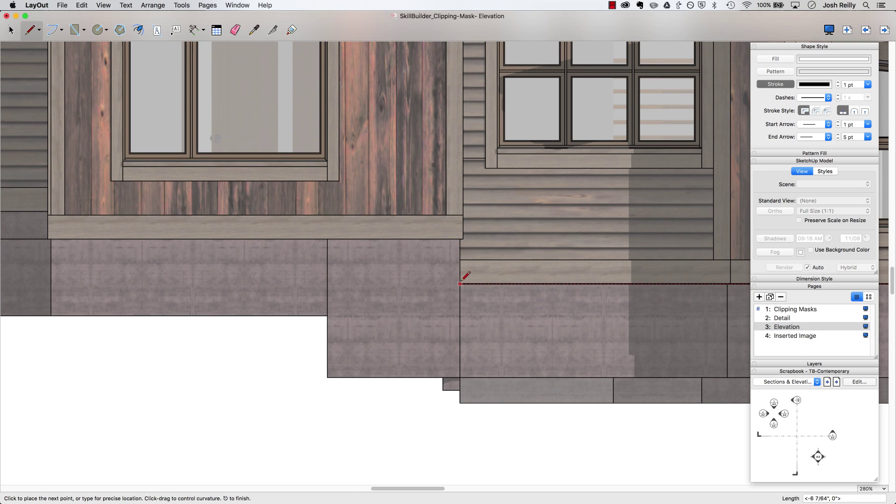
pyautogui.click(461, 283)
pyautogui.click(460, 239)
# Extend the outline left, up over the roof, down the right side, and close it
pyautogui.scroll(-1, 471, 259)
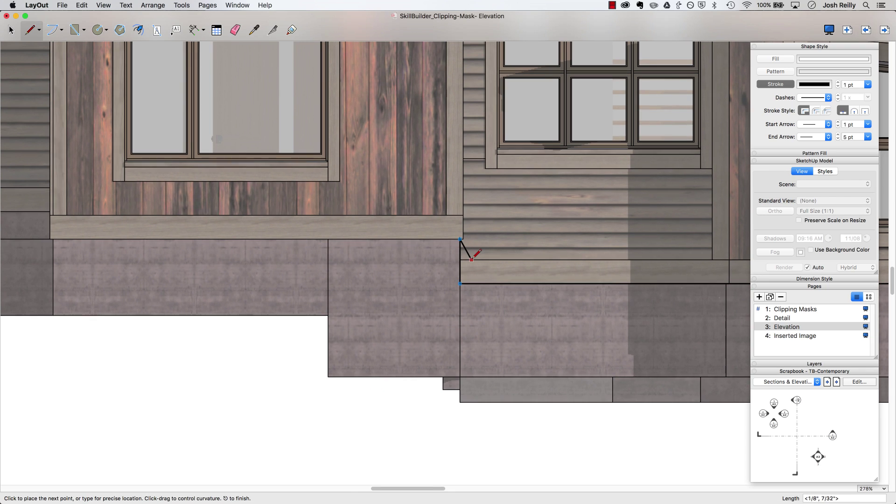
pyautogui.scroll(-5, 471, 259)
pyautogui.scroll(-5, 472, 256)
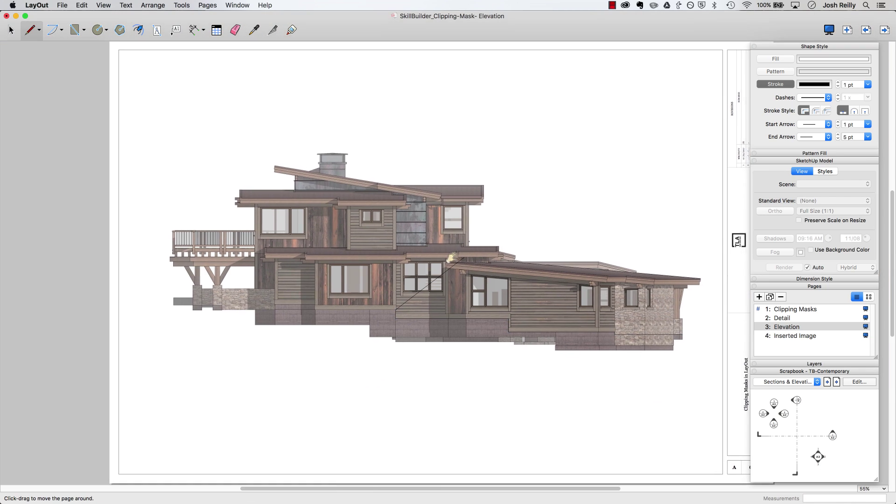
pyautogui.moveTo(451, 258); pyautogui.dragTo(423, 258, button='middle')
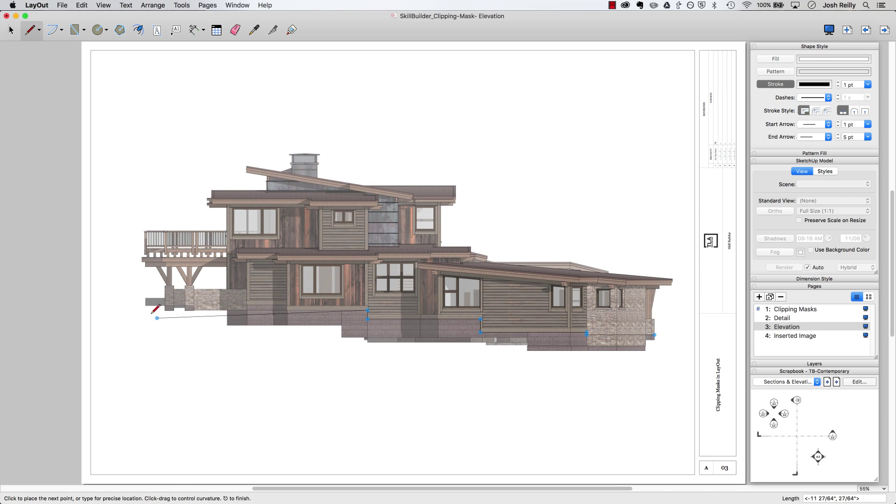
pyautogui.click(124, 310)
pyautogui.click(123, 108)
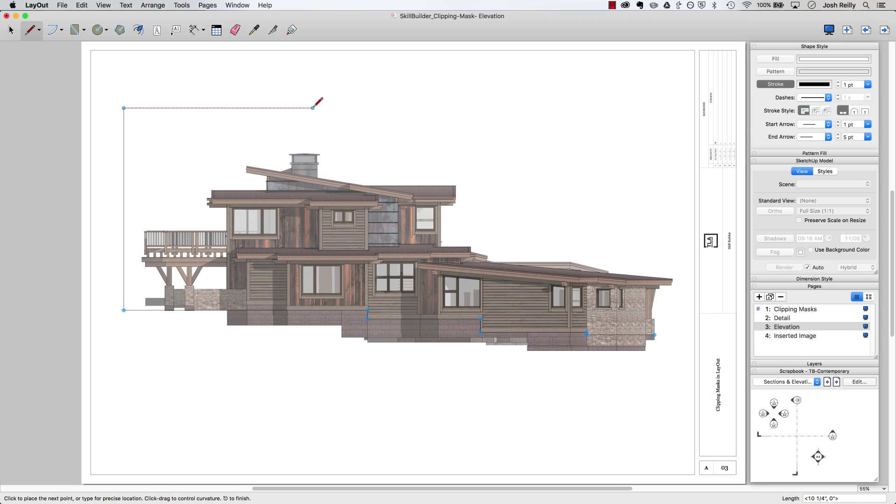
pyautogui.click(680, 108)
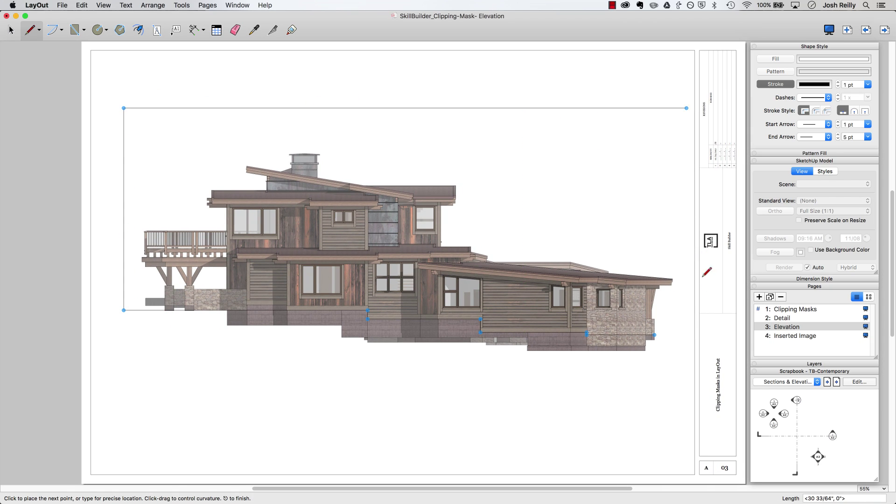
pyautogui.click(678, 335)
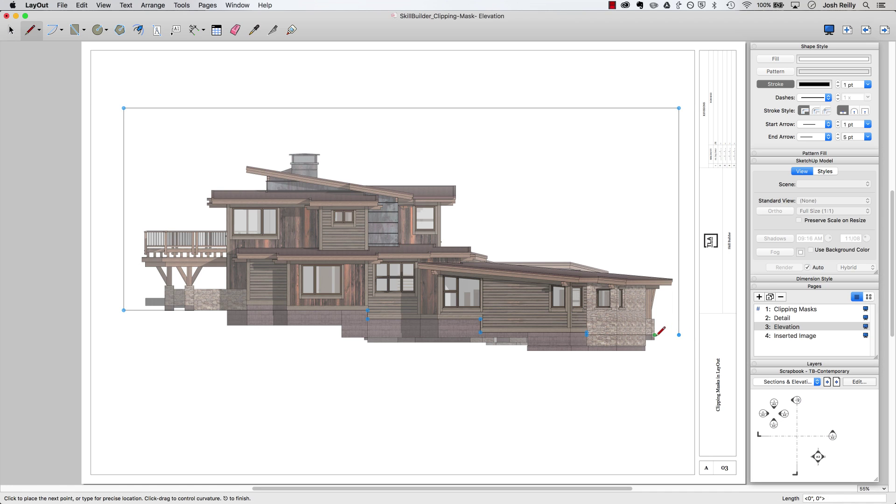
pyautogui.click(655, 335)
pyautogui.press('space')
pyautogui.click(658, 335)
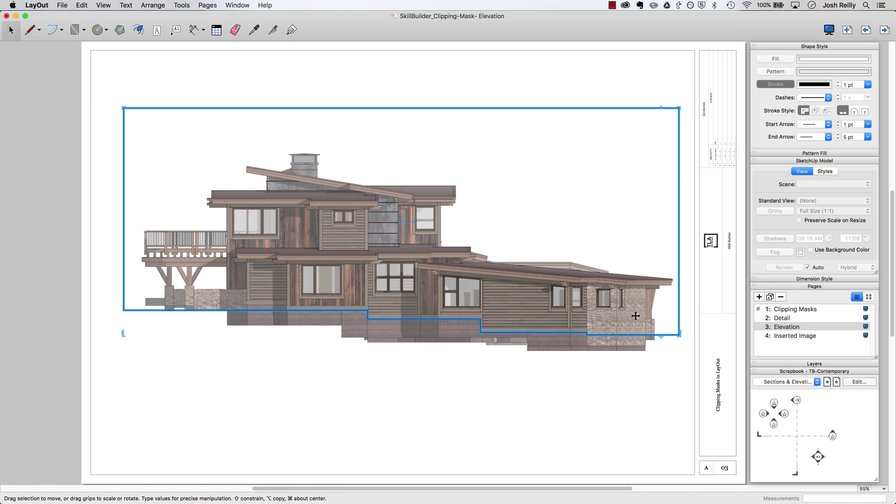
# Clip the elevation viewport to the traced outline, hiding everything below the stepped base
pyautogui.keyDown('shift'); pyautogui.click(600, 307); pyautogui.keyUp('shift')
pyautogui.rightClick(574, 290)
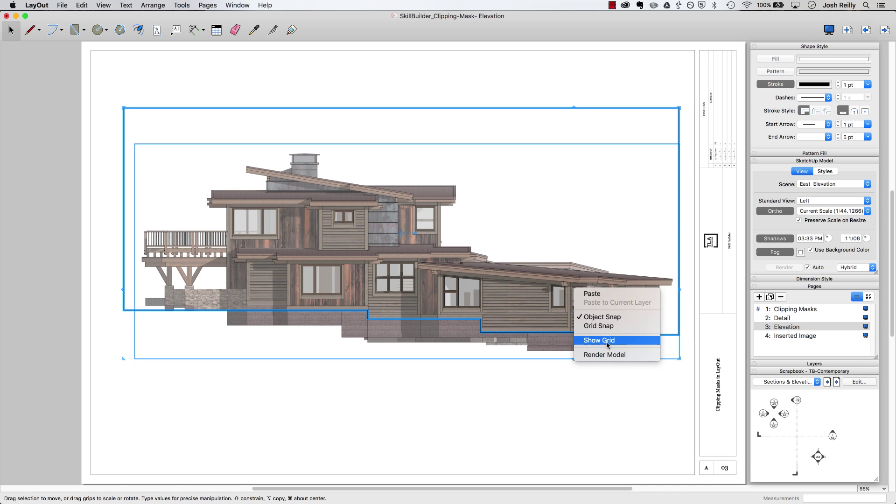
pyautogui.click(541, 311)
pyautogui.rightClick(547, 290)
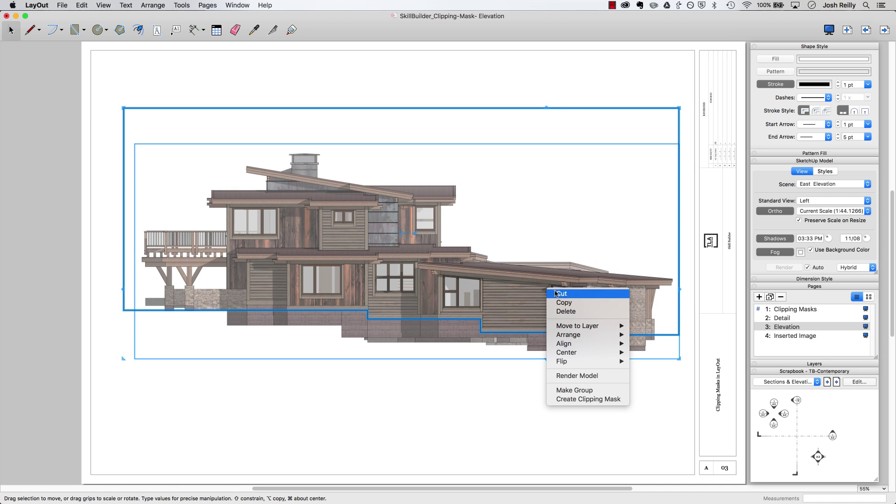
pyautogui.click(574, 400)
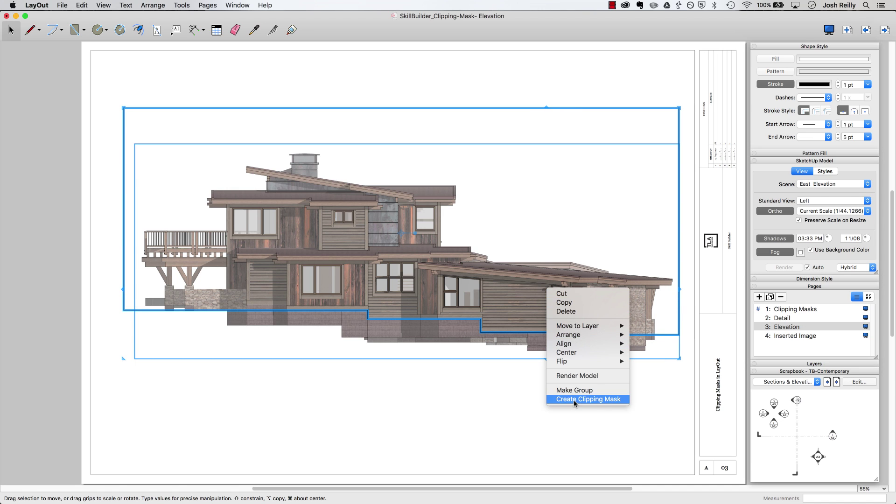
pyautogui.click(322, 397)
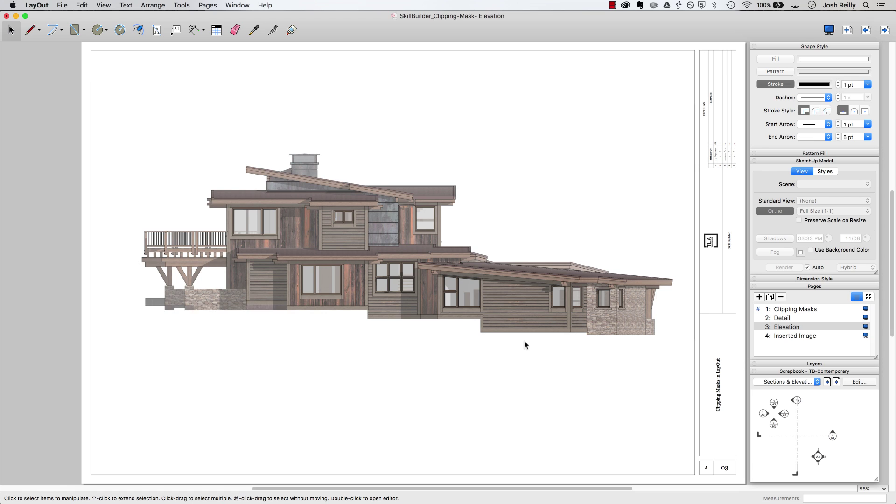
pyautogui.moveTo(519, 390)
pyautogui.mouseDown()
pyautogui.moveTo(426, 240)
pyautogui.moveTo(468, 318)
pyautogui.mouseUp()
pyautogui.click(496, 348)
# On page 4 Inserted Image, draw a rectangle around the chipmunk photo's block opening
pyautogui.click(797, 337)
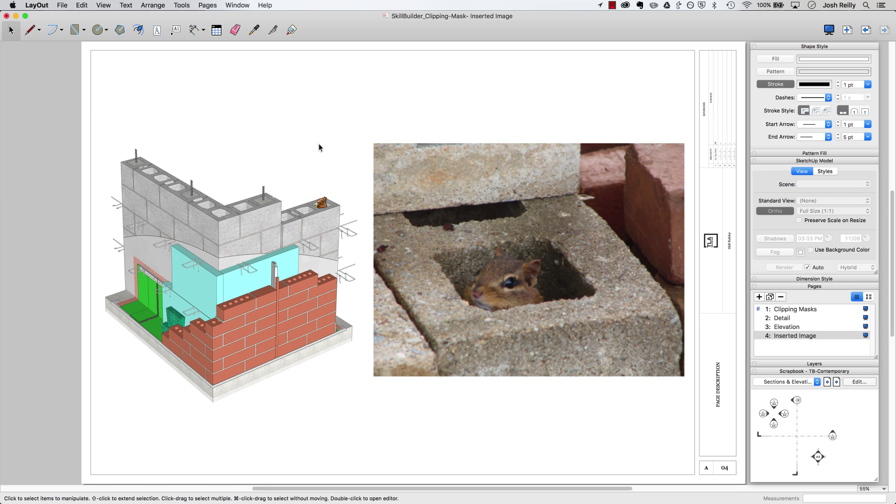
pyautogui.click(74, 30)
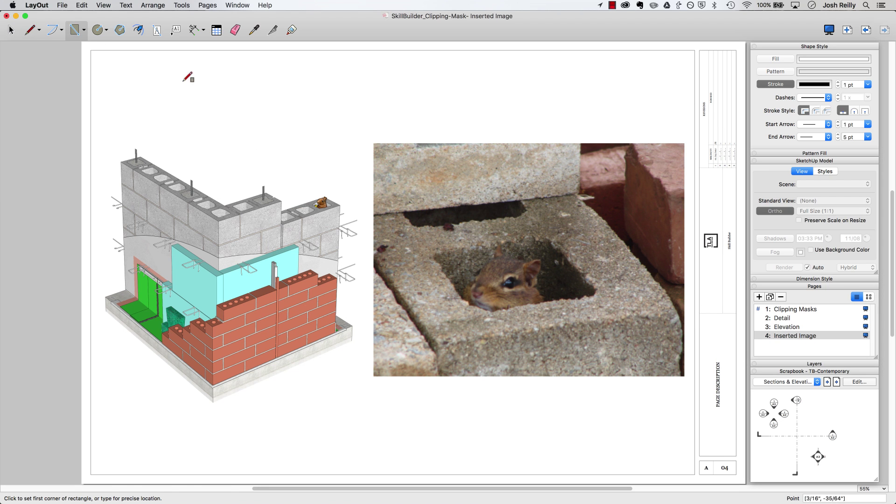
pyautogui.click(419, 191)
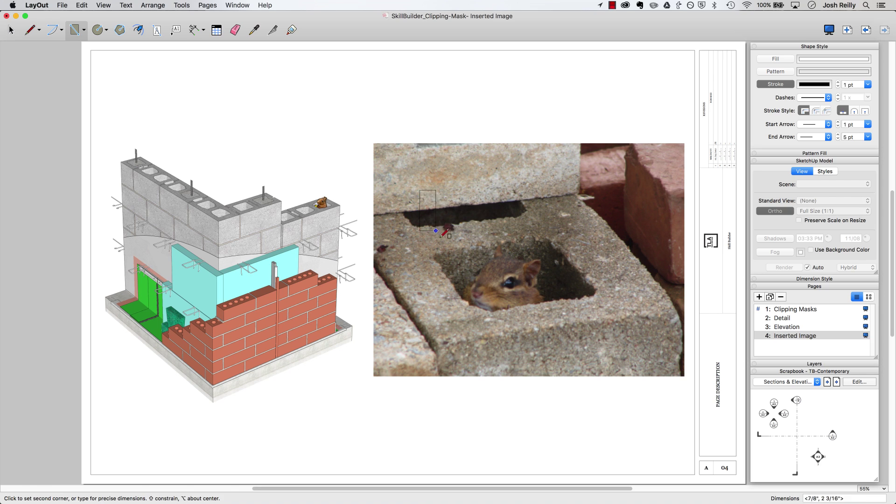
pyautogui.click(629, 345)
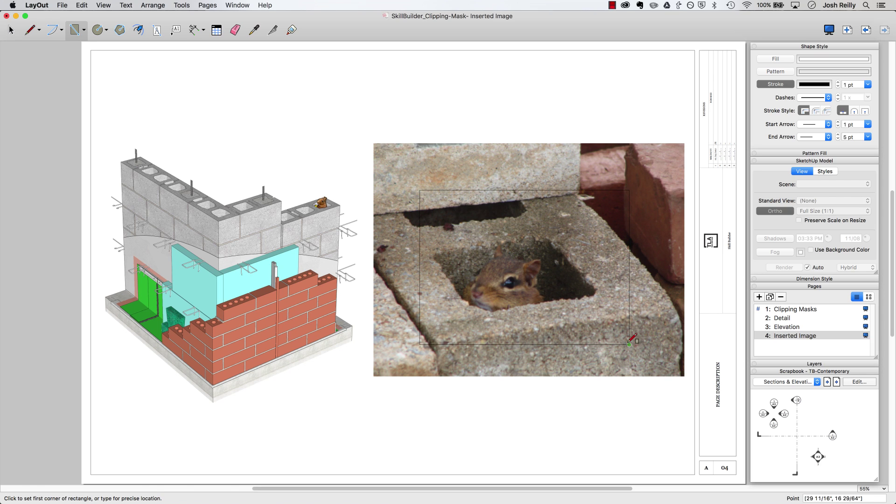
pyautogui.press('space')
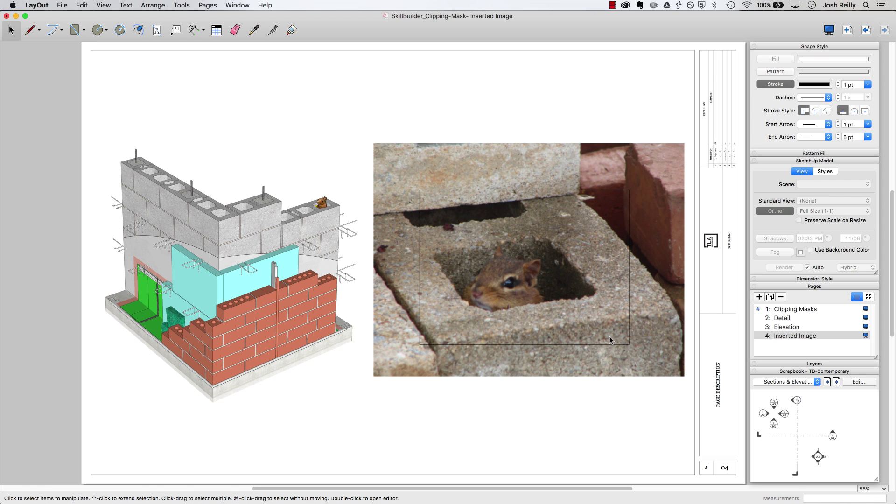
# Crop the photo to the rectangle and move it up and left toward the wall drawing
pyautogui.click(627, 344)
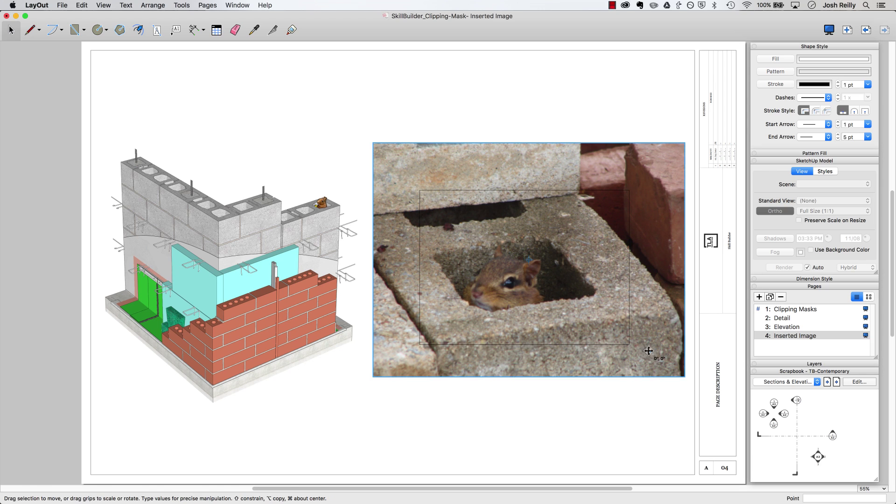
pyautogui.keyDown('shift'); pyautogui.click(629, 305); pyautogui.keyUp('shift')
pyautogui.rightClick(646, 282)
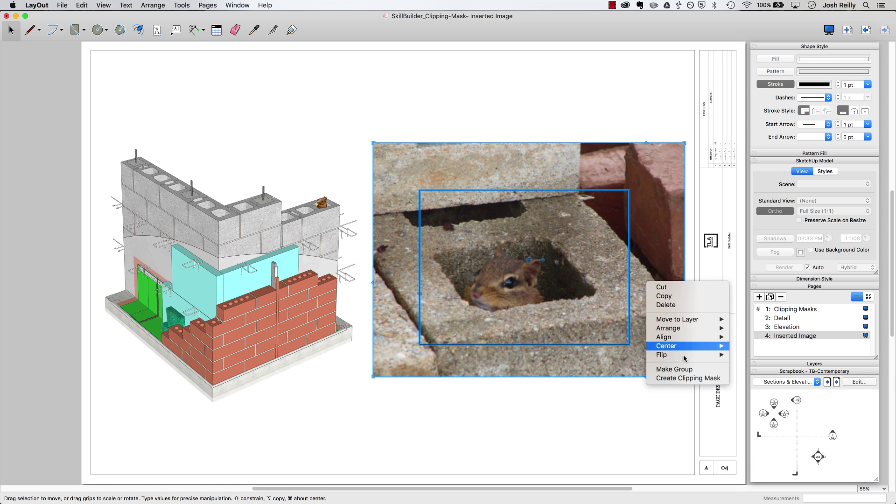
pyautogui.click(682, 378)
pyautogui.click(473, 430)
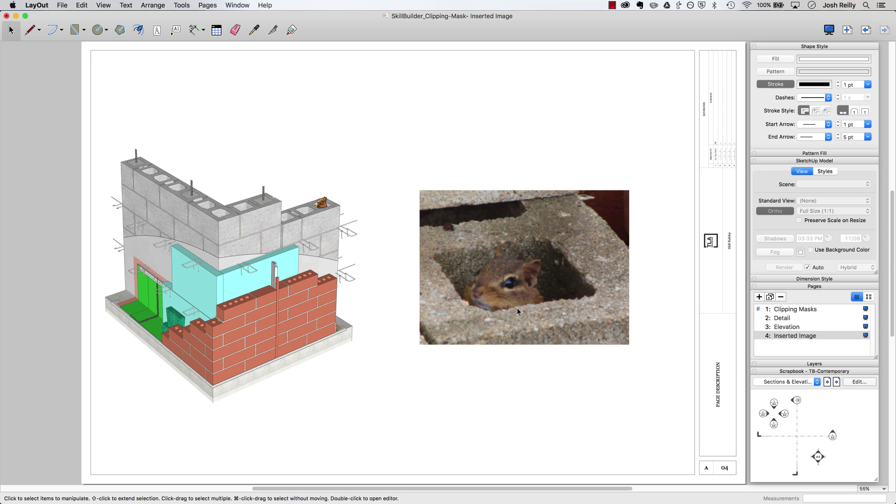
pyautogui.click(496, 289)
pyautogui.moveTo(497, 289); pyautogui.dragTo(434, 266)
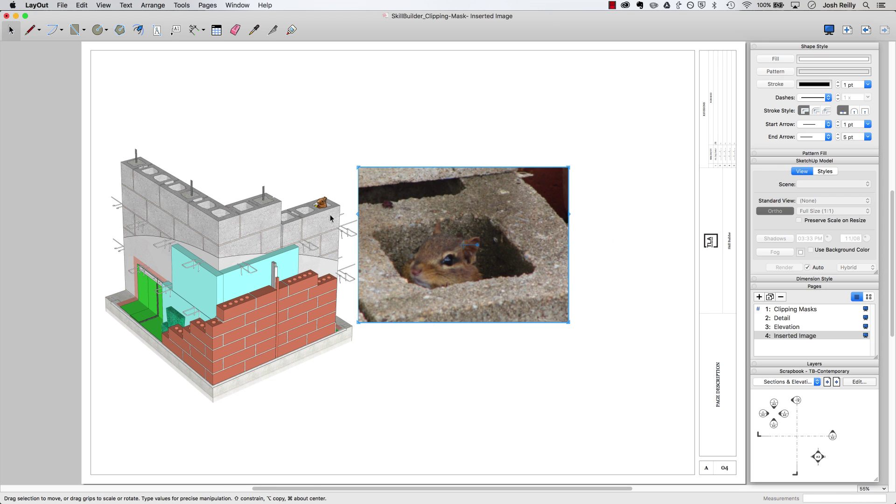
pyautogui.scroll(5, 330, 218)
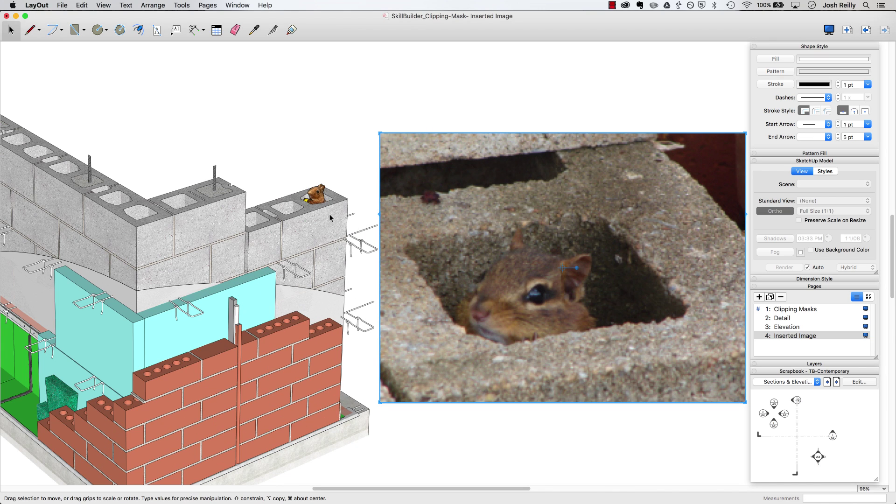